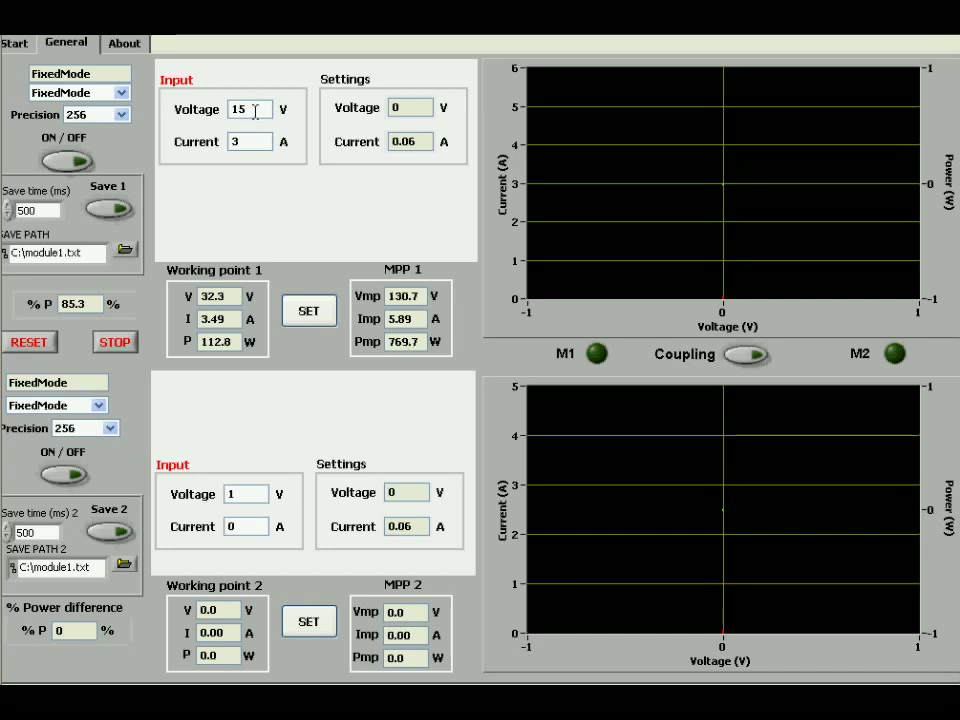
Step: Set module 1 to a fixed 20 V and 5 A output, then select SASImmMode
{"action": "left_click_drag", "start_coordinate": [255, 108], "coordinate": [214, 117]}
{"action": "type", "text": "20"}
{"action": "left_click", "coordinate": [246, 141]}
{"action": "key", "text": "BackSpace"}
{"action": "type", "text": "5"}
{"action": "left_click", "coordinate": [312, 313]}
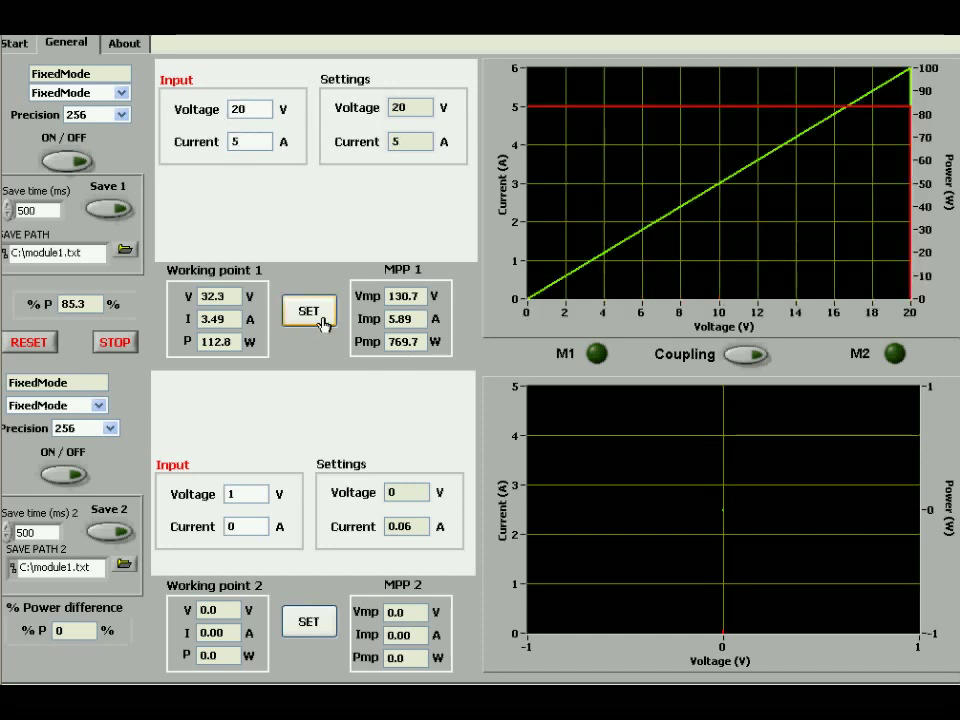
{"action": "left_click", "coordinate": [121, 92]}
{"action": "left_click", "coordinate": [96, 128]}
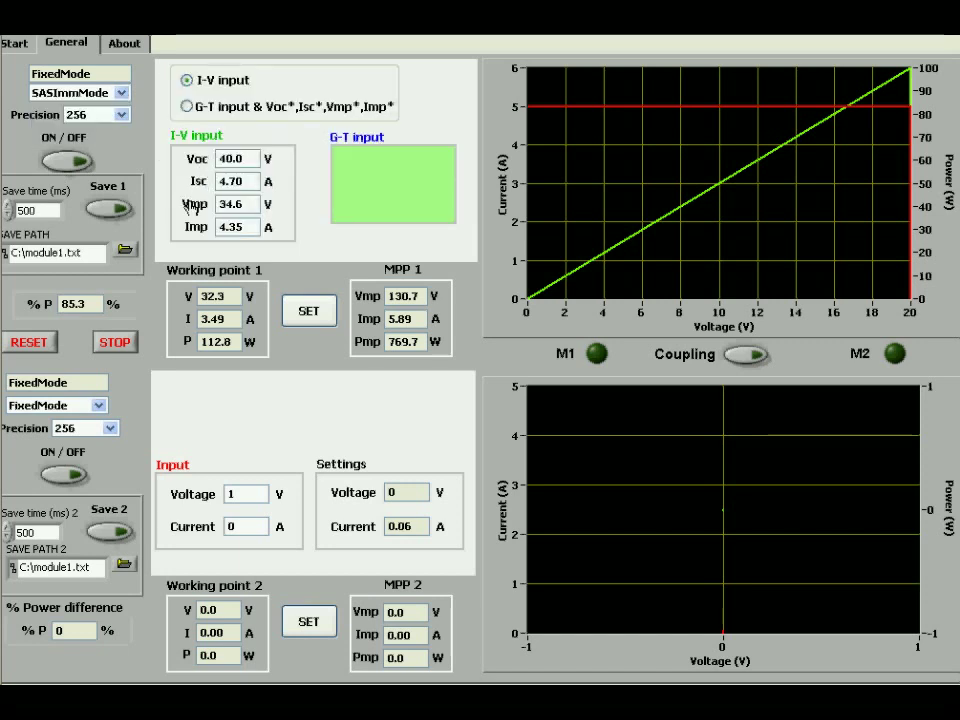
Step: Apply the Voc 40 V / Isc 4.70 A I-V curve, then run module 1 briefly and switch it off
{"action": "left_click", "coordinate": [309, 315]}
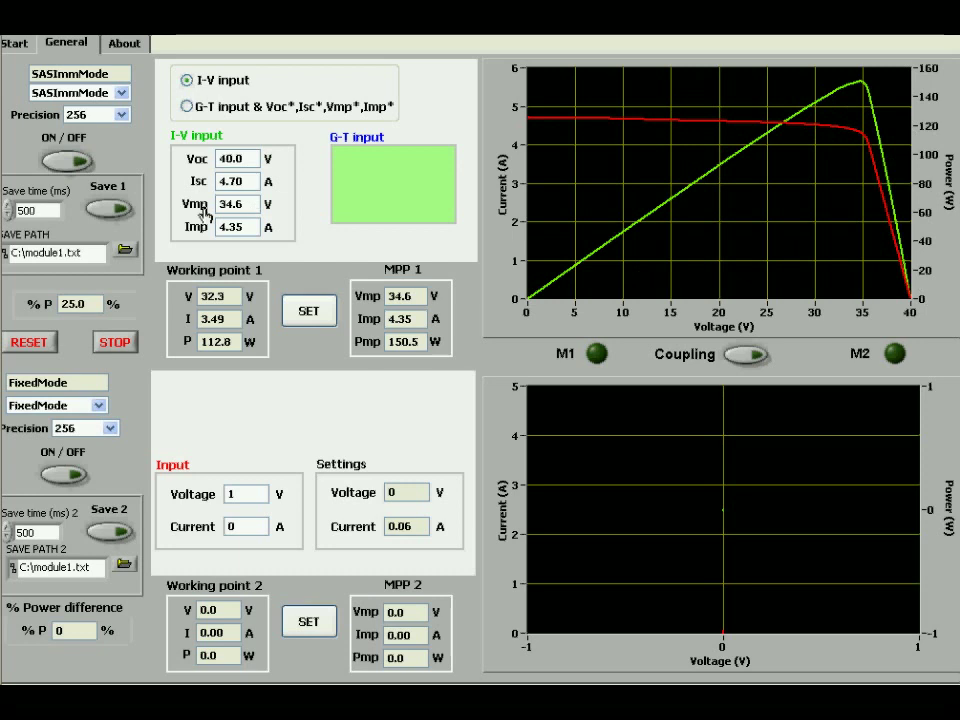
{"action": "left_click", "coordinate": [75, 163]}
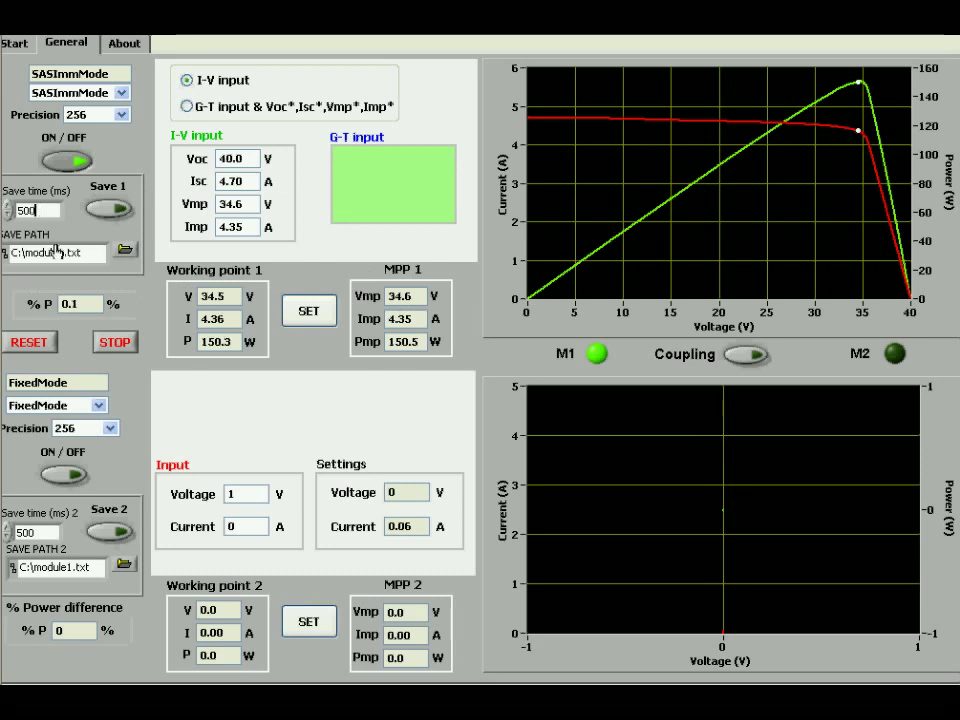
{"action": "left_click", "coordinate": [78, 163]}
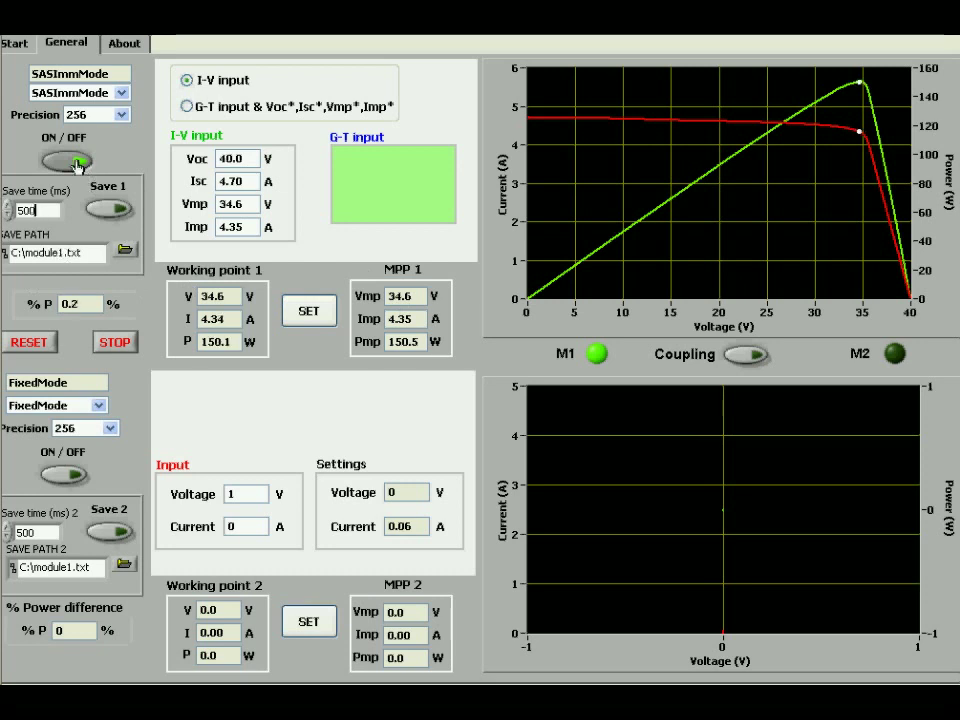
Step: Select G-T input and apply G 800 W/m2, Tc 50 °C, Ns 36 to module 1
{"action": "left_click", "coordinate": [188, 110]}
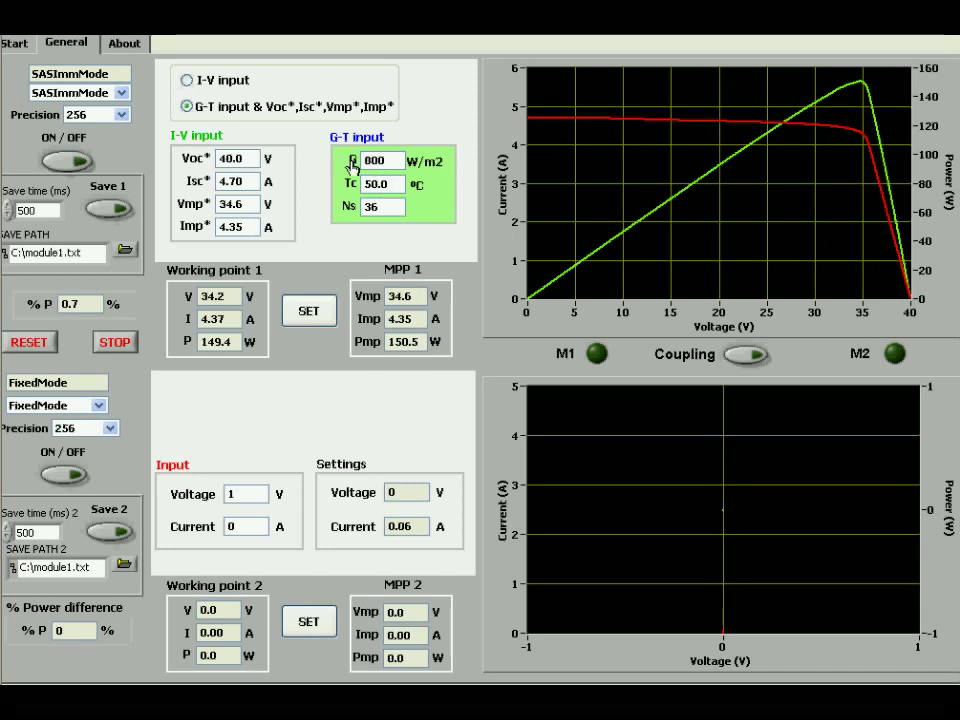
{"action": "left_click", "coordinate": [311, 308]}
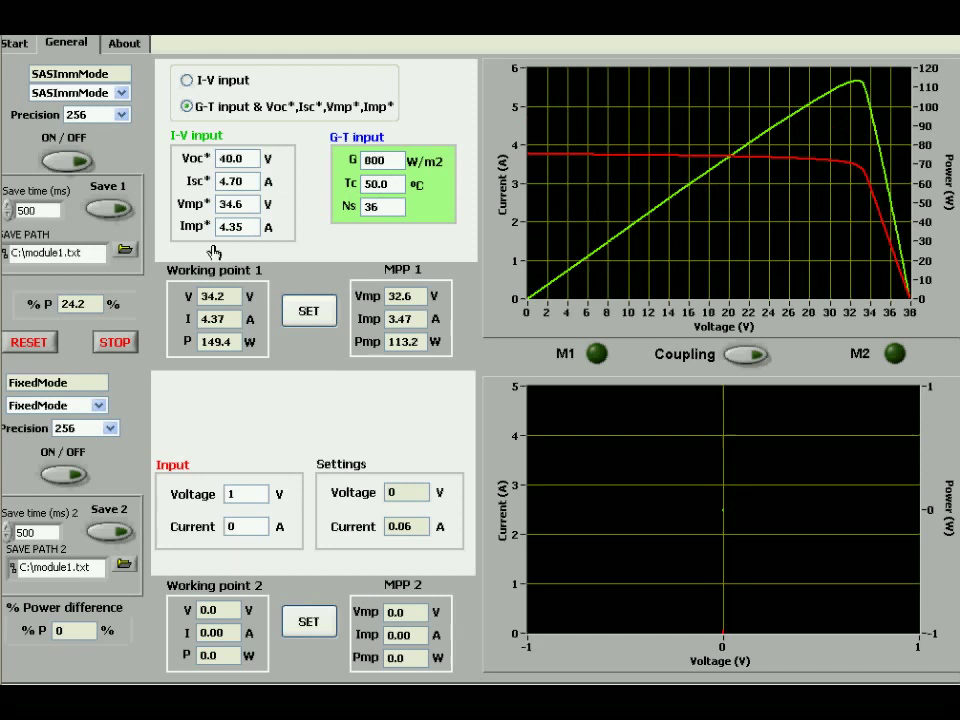
Step: Choose SASListMode from module 1's operating mode list
{"action": "left_click", "coordinate": [122, 94]}
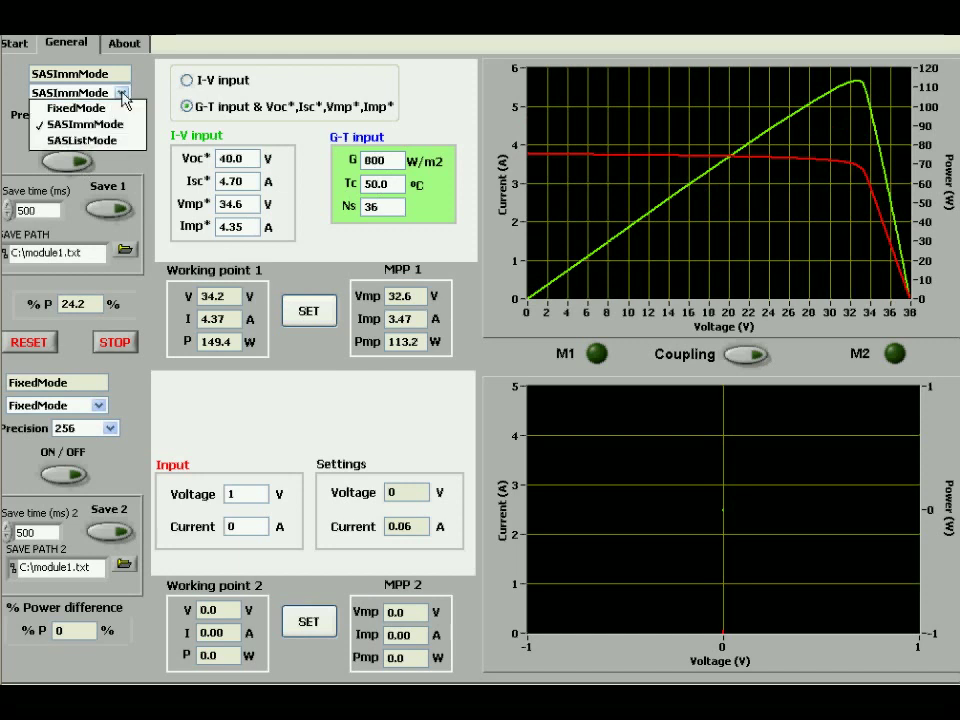
{"action": "left_click", "coordinate": [113, 142]}
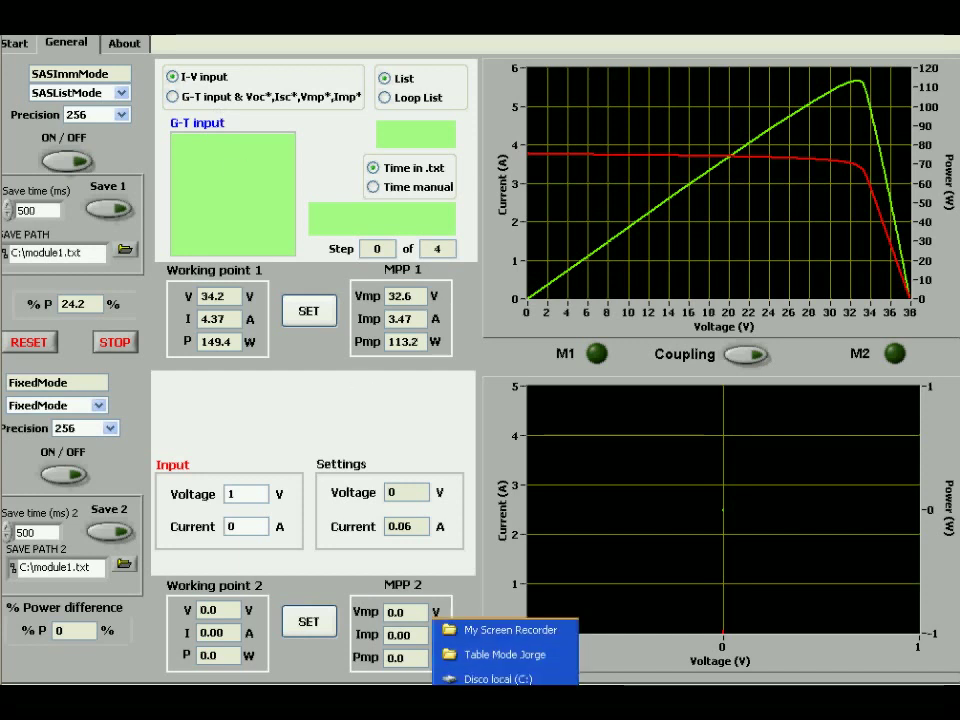
{"action": "right_click", "coordinate": [660, 695]}
{"action": "left_click", "coordinate": [766, 638]}
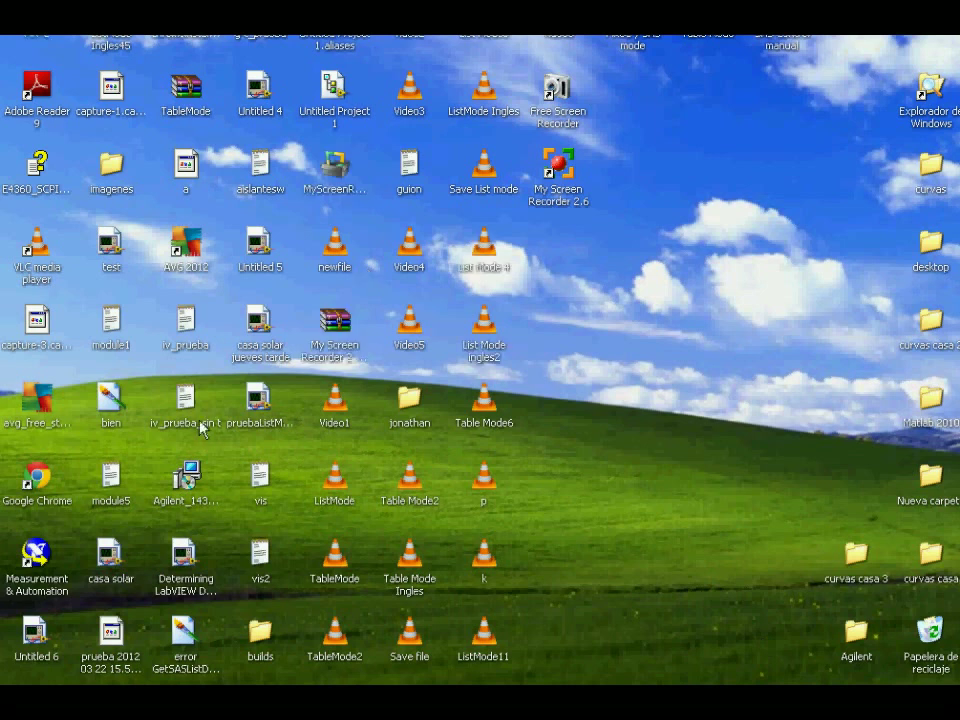
{"action": "double_click", "coordinate": [186, 335]}
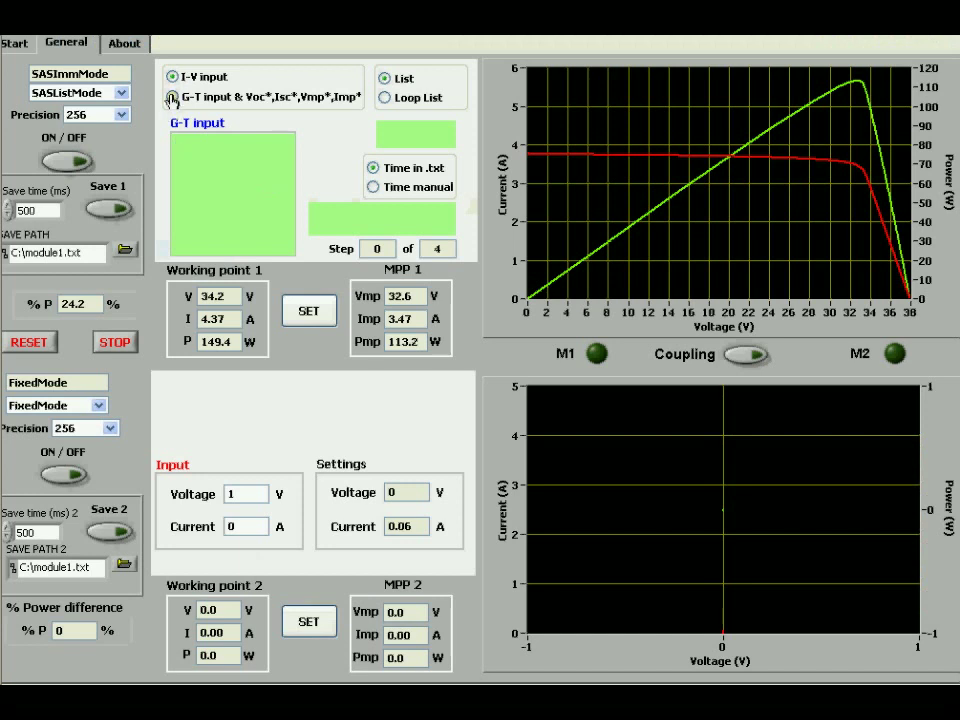
Step: Select the G-T input & Voc*, Isc*, Vmp*, Imp* option for the list input
{"action": "left_click", "coordinate": [172, 97]}
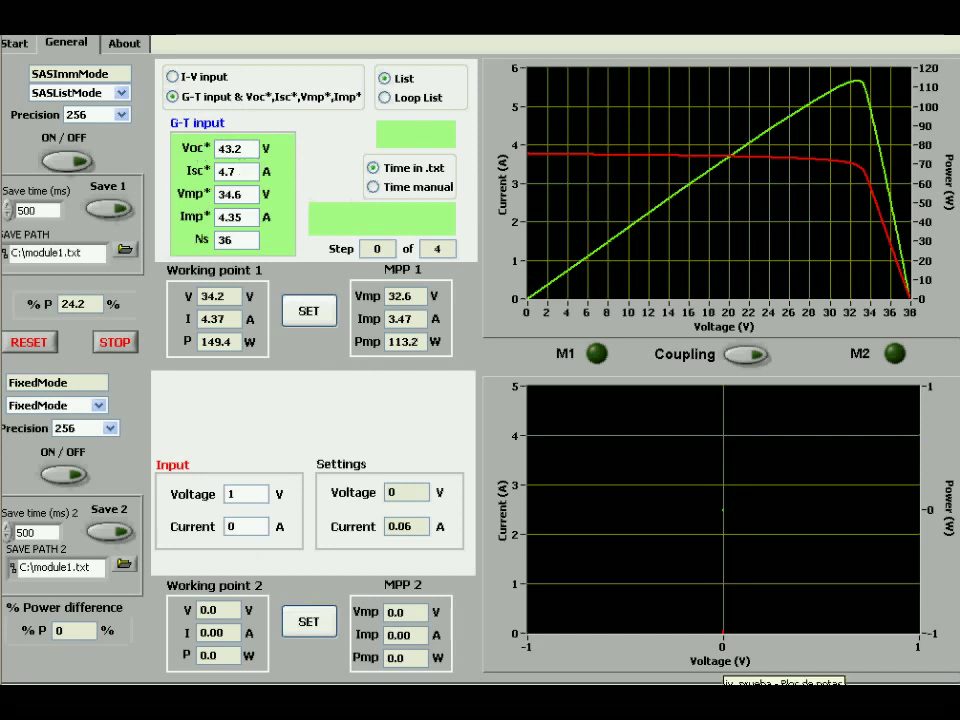
{"action": "right_click", "coordinate": [680, 690]}
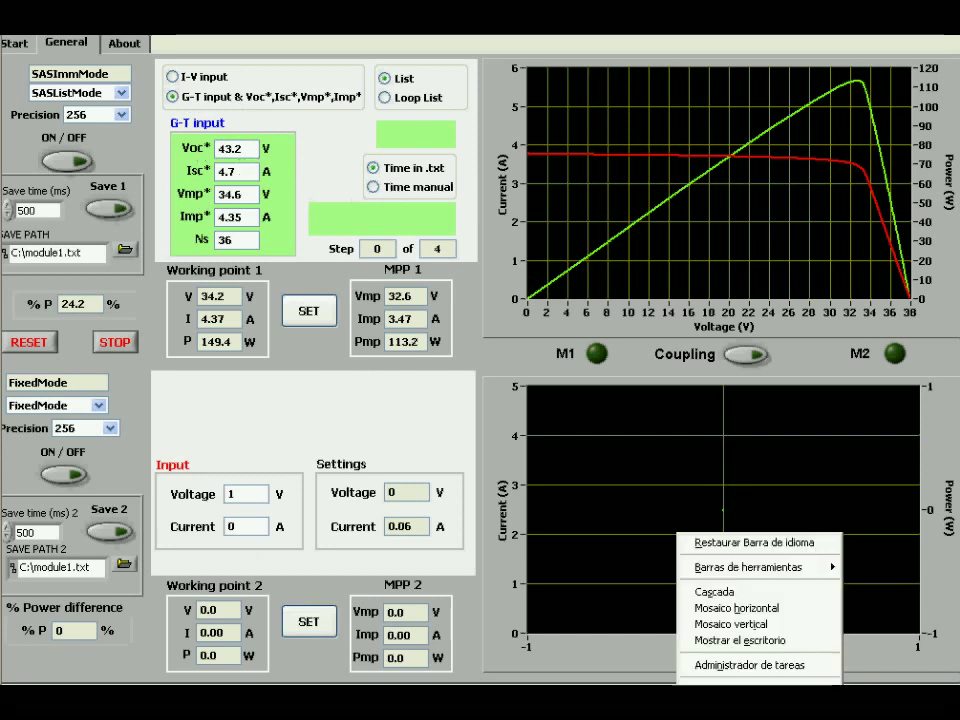
{"action": "left_click", "coordinate": [745, 640]}
{"action": "double_click", "coordinate": [259, 33]}
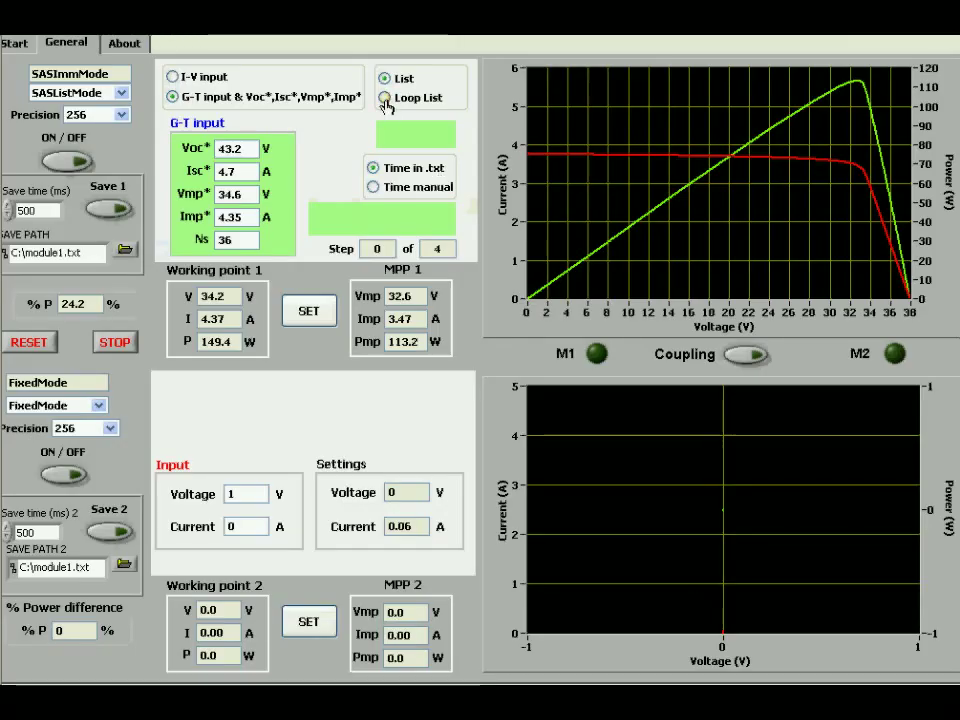
Step: Try manual timing and Loop List, then restore Time in .txt, plain List and I-V input
{"action": "left_click", "coordinate": [373, 188]}
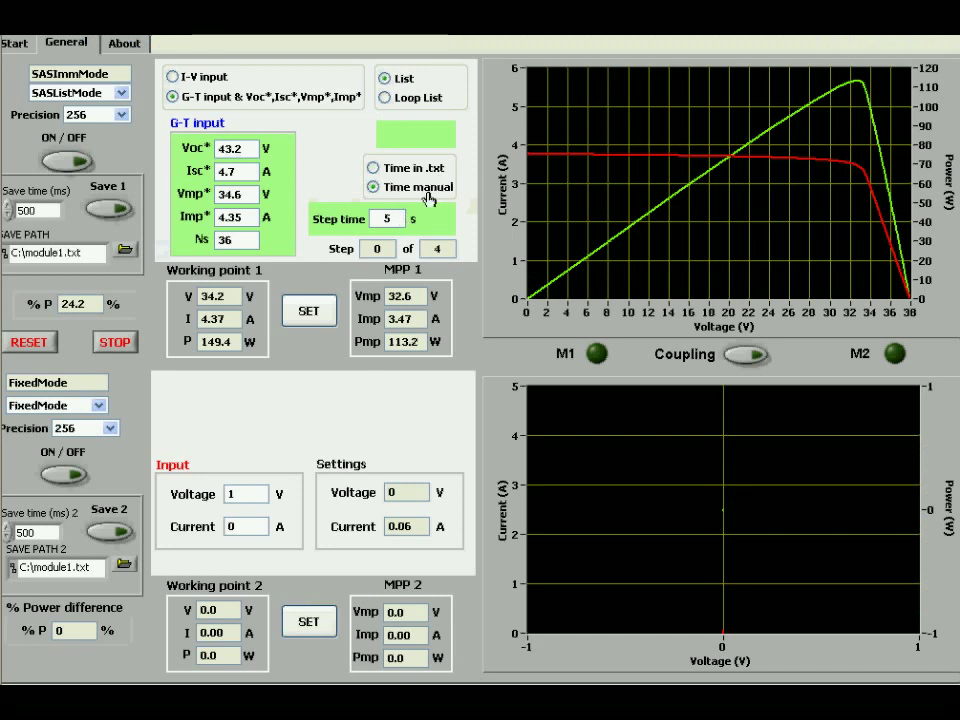
{"action": "left_click", "coordinate": [405, 175]}
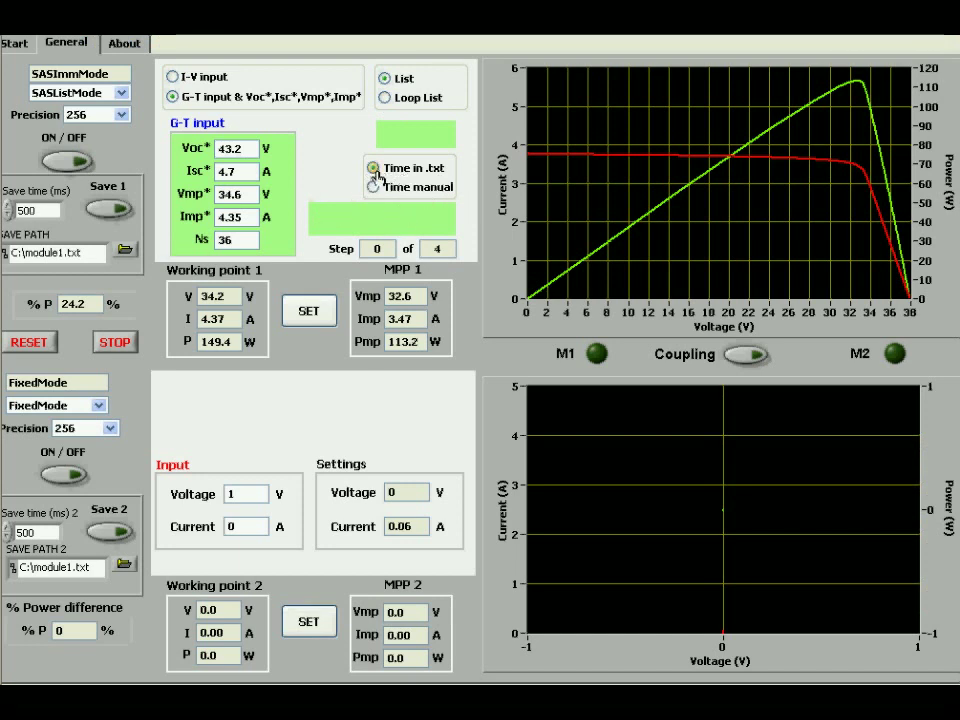
{"action": "left_click", "coordinate": [384, 98]}
{"action": "left_click", "coordinate": [172, 77]}
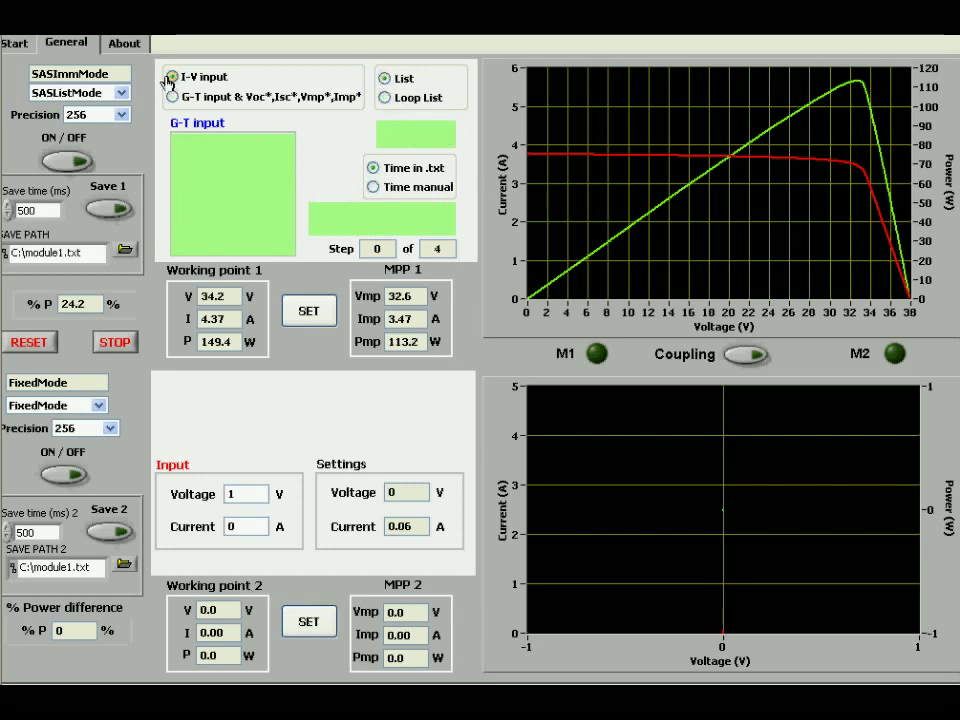
Step: Load the iv_prueba parameter file as module 1's I-V list
{"action": "left_click", "coordinate": [310, 318]}
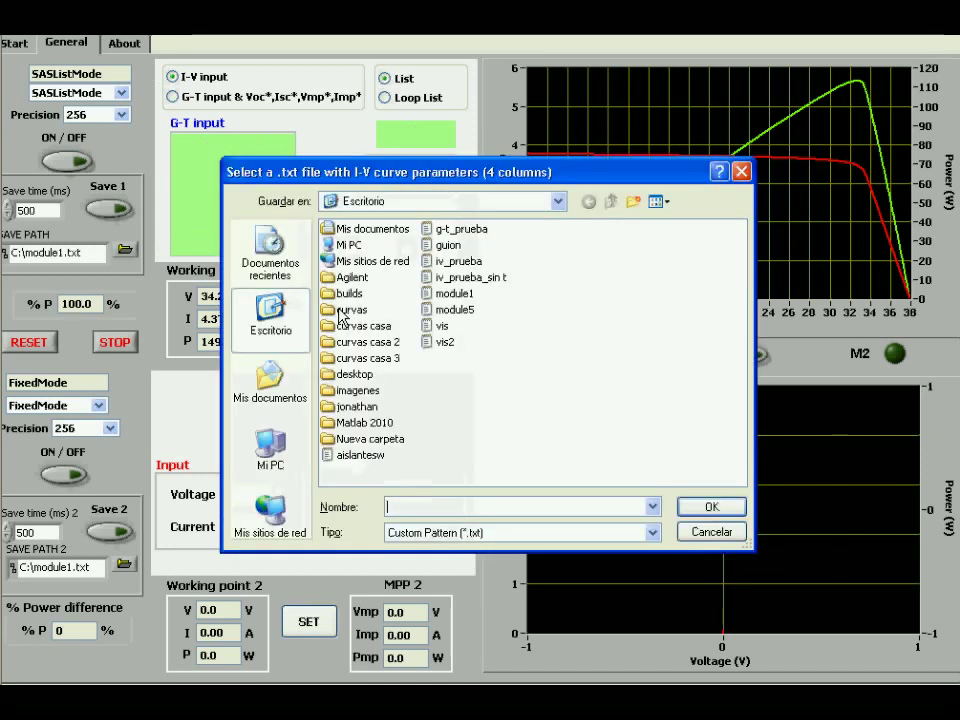
{"action": "left_click", "coordinate": [462, 263]}
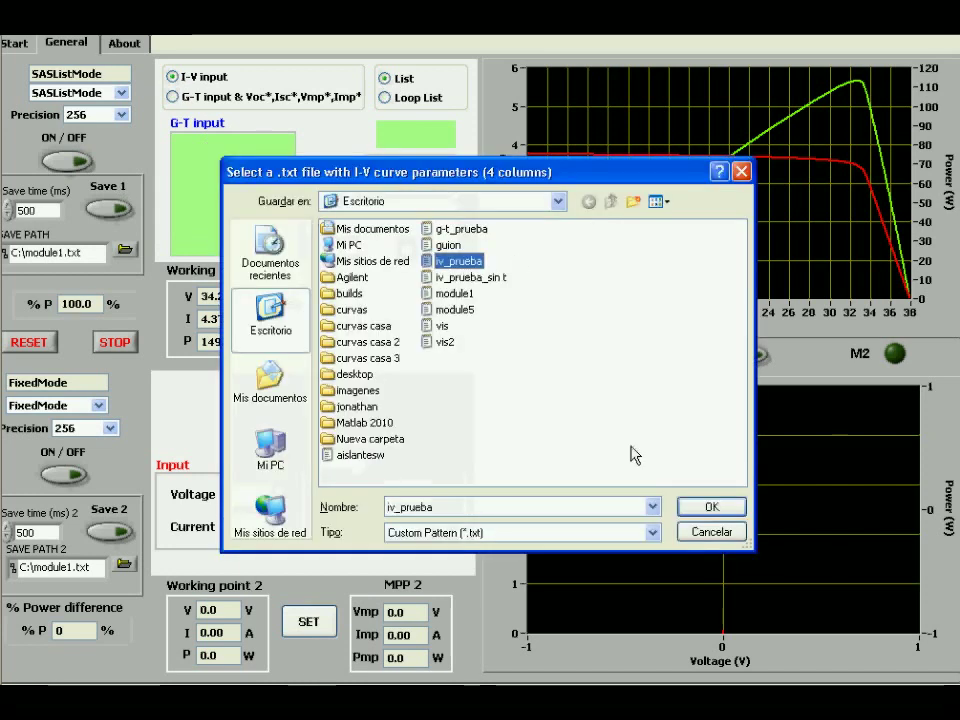
{"action": "left_click", "coordinate": [726, 508]}
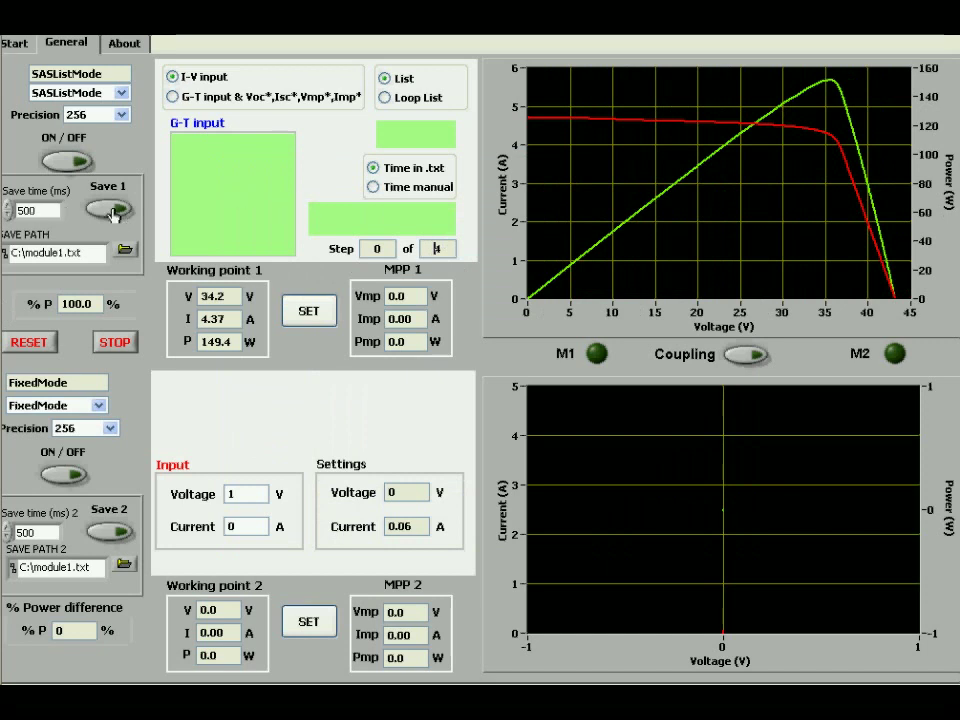
Step: Enable Save 1 logging and turn module 1 on to run the iv_prueba list
{"action": "left_click", "coordinate": [115, 210]}
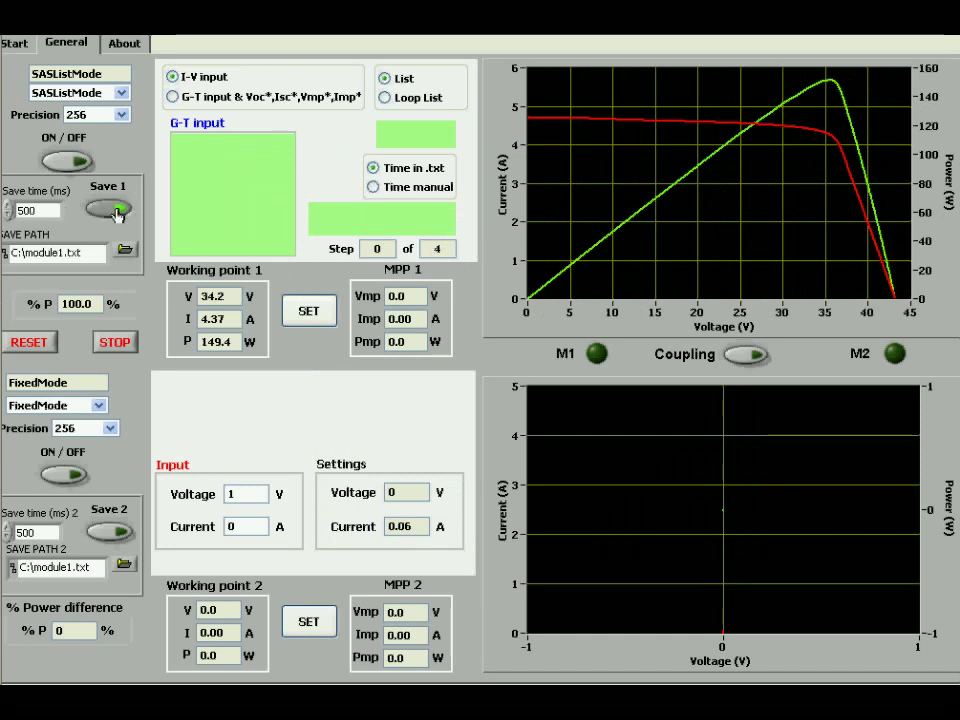
{"action": "left_click", "coordinate": [75, 163]}
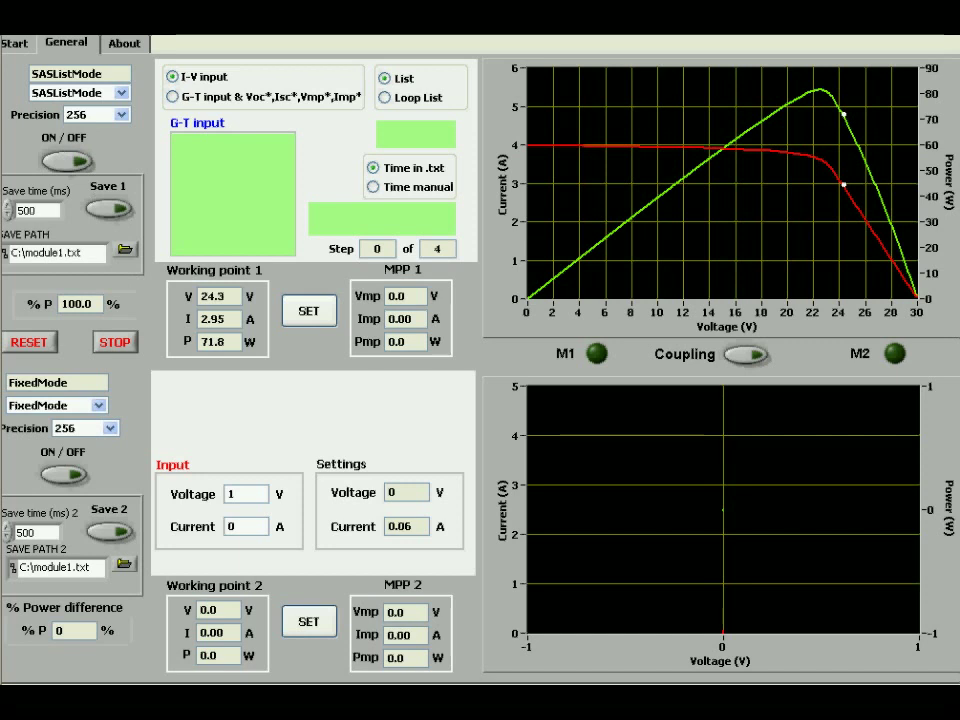
Step: Open the module1 results file from Disco local (C:) in Notepad
{"action": "left_click", "coordinate": [350, 703]}
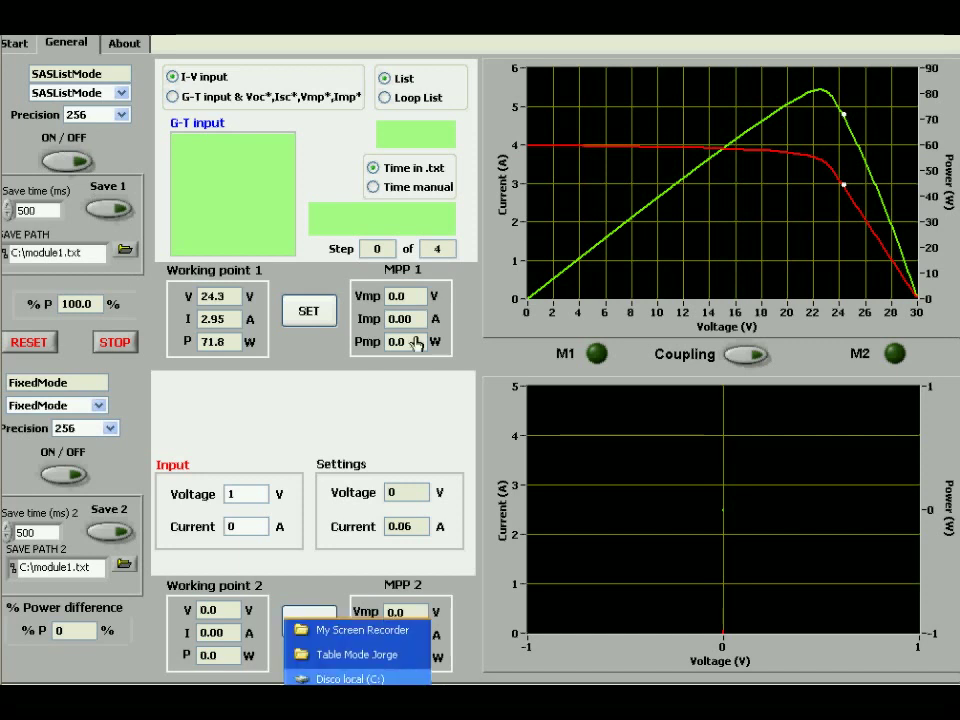
{"action": "left_click", "coordinate": [350, 679]}
{"action": "left_click", "coordinate": [330, 474]}
{"action": "double_click", "coordinate": [331, 475]}
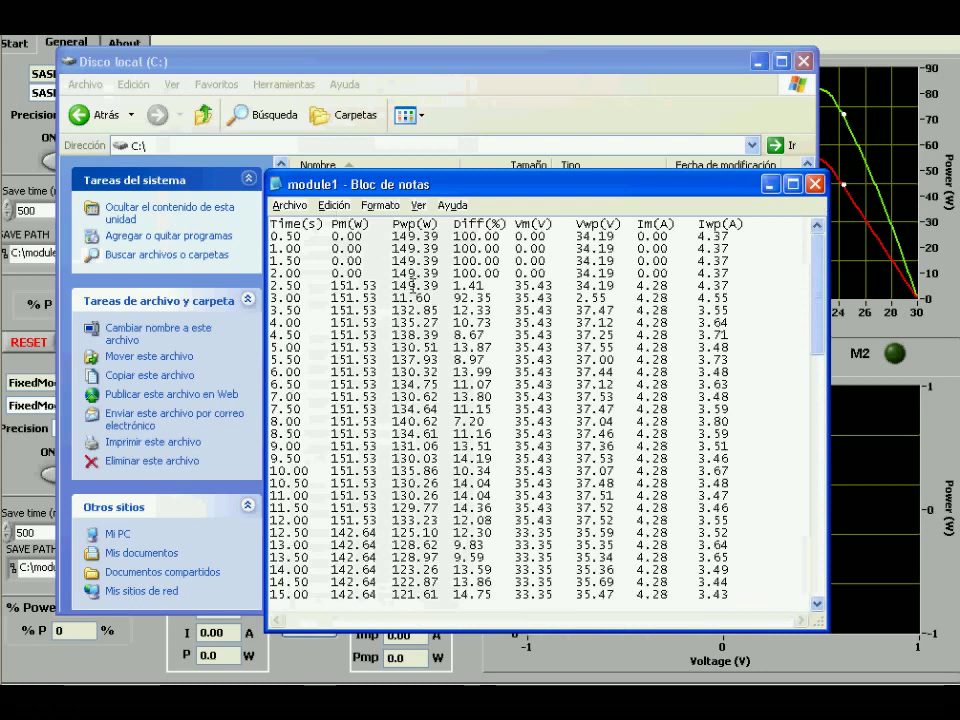
Step: Scroll through the module1 log, then minimise the file browser and close Notepad
{"action": "left_click_drag", "start_coordinate": [270, 224], "coordinate": [711, 264]}
{"action": "left_click", "coordinate": [711, 264]}
{"action": "scroll", "coordinate": [806, 548], "scroll_direction": "down", "scroll_amount": 20}
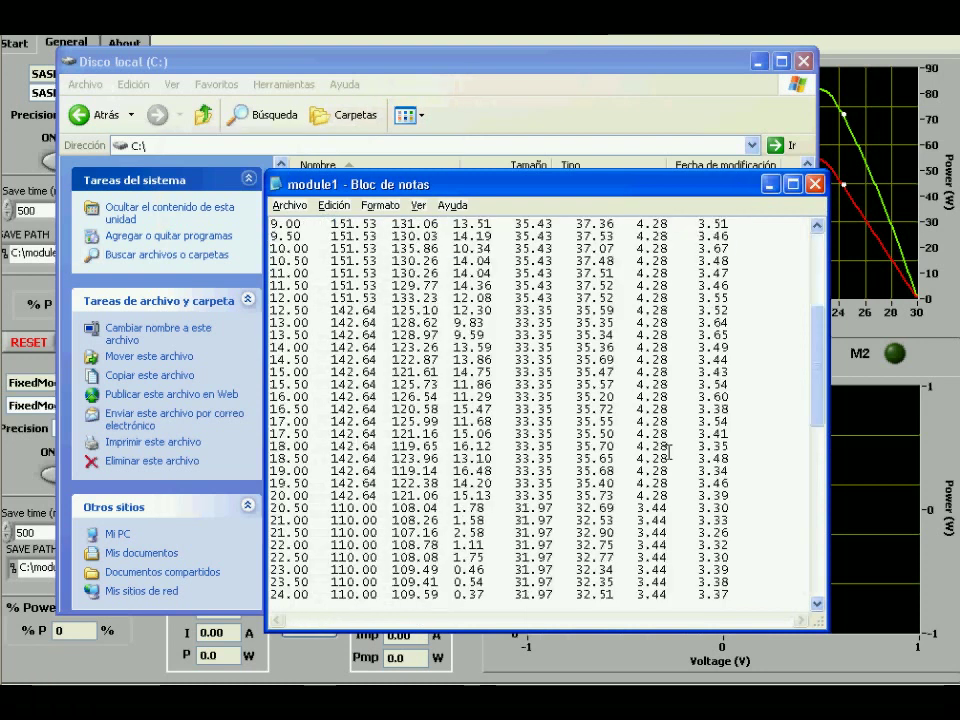
{"action": "left_click_drag", "start_coordinate": [818, 545], "coordinate": [822, 235]}
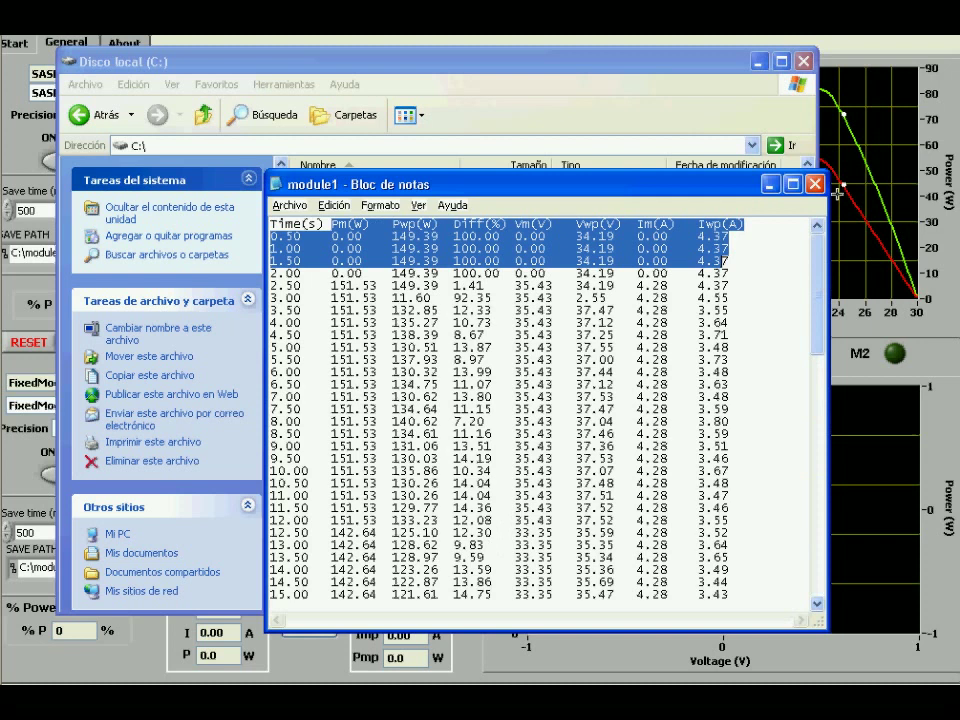
{"action": "left_click", "coordinate": [758, 63]}
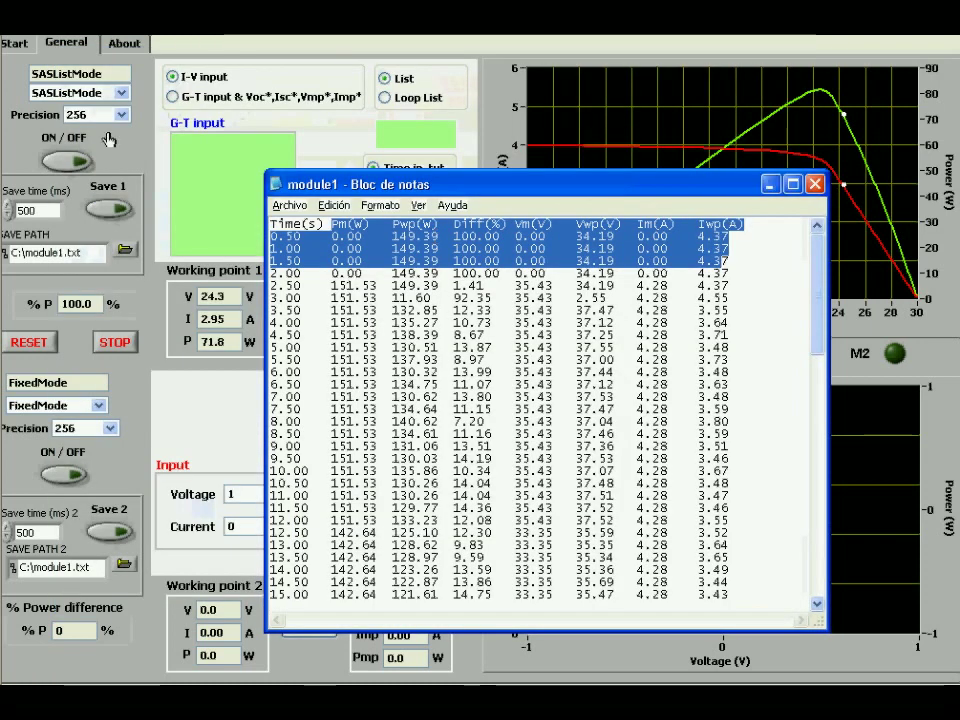
{"action": "left_click", "coordinate": [769, 184]}
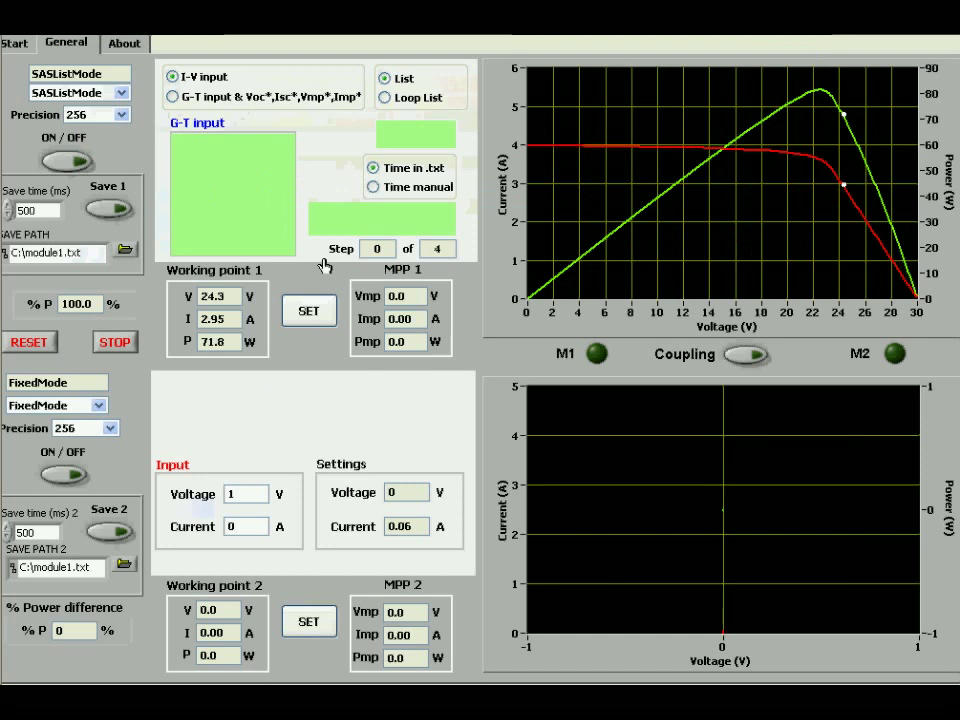